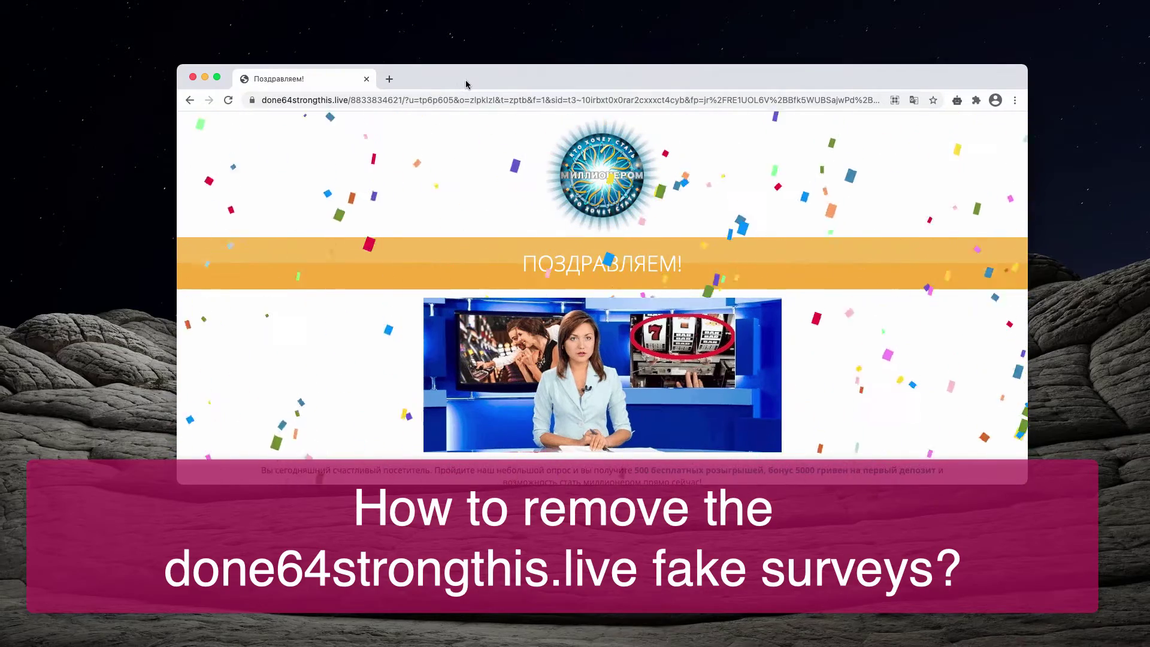
# - Inspect the done64strongthis.live domain in the scam survey page's address bar
pyautogui.moveTo(467, 84); pyautogui.dragTo(470, 89)
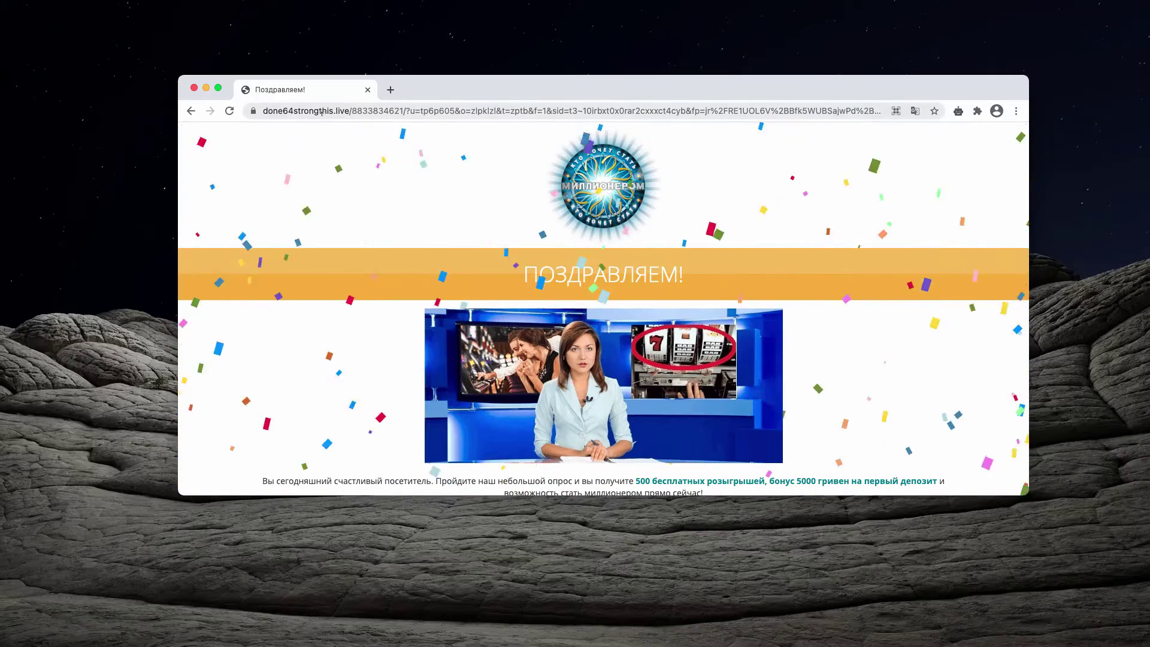
pyautogui.click(349, 110)
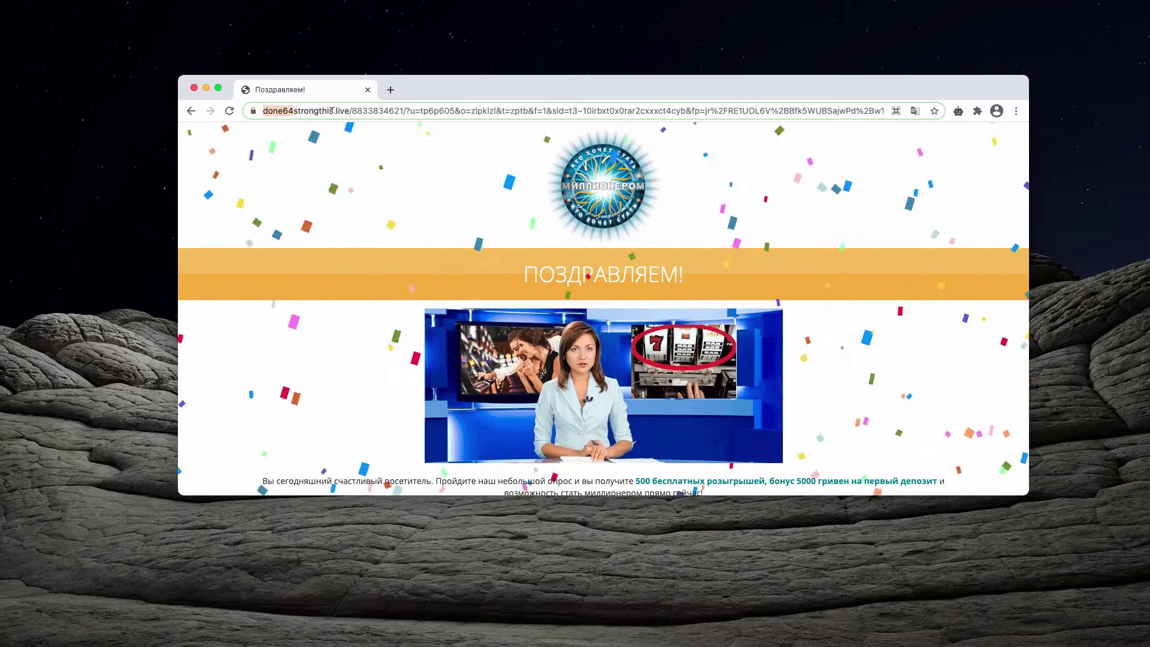
pyautogui.moveTo(349, 111); pyautogui.dragTo(264, 111)
pyautogui.press('Escape')
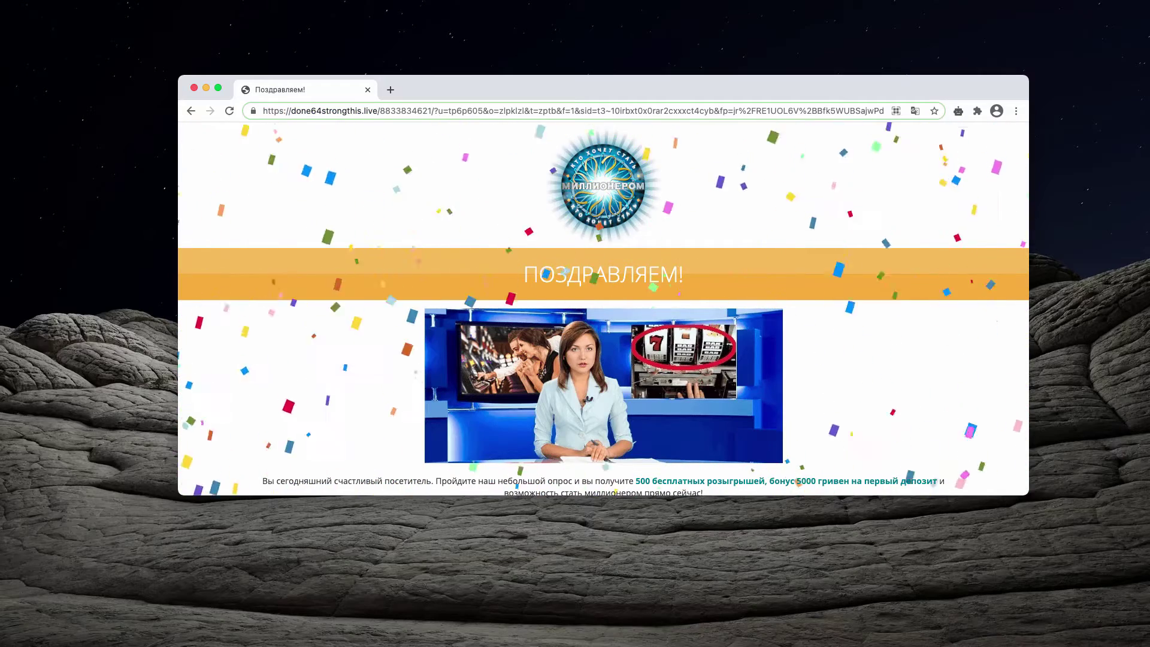
# - Check the Applications folder in Finder, then return to the scam survey on question 1
pyautogui.press('super+Tab')
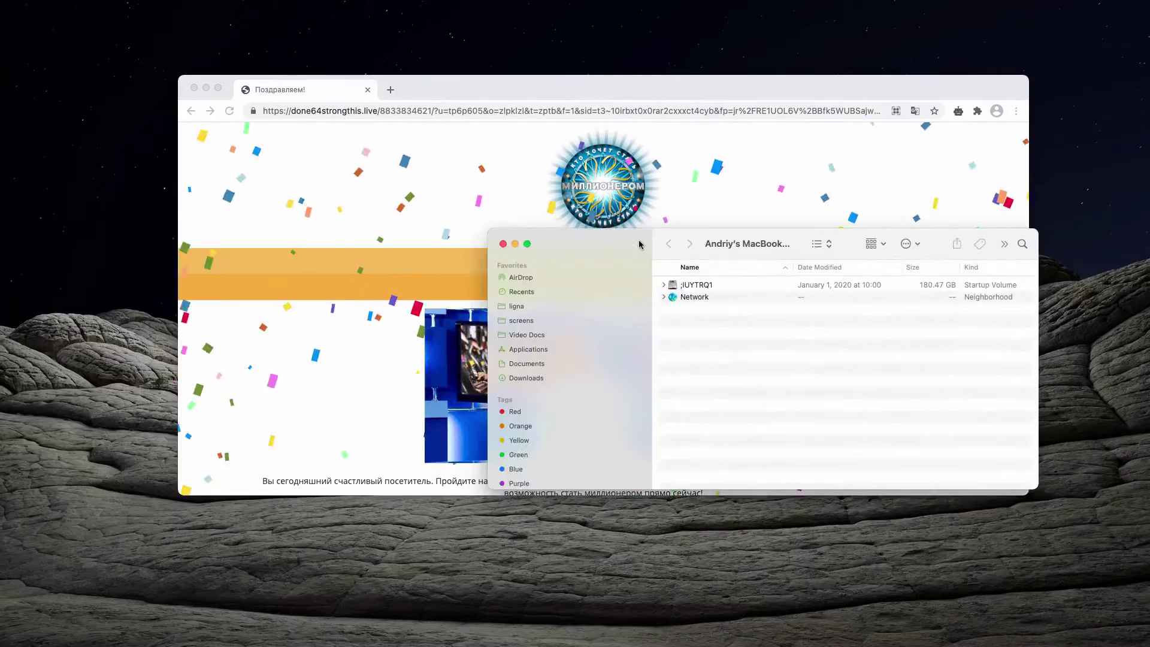
pyautogui.scroll(-3, 340, 357)
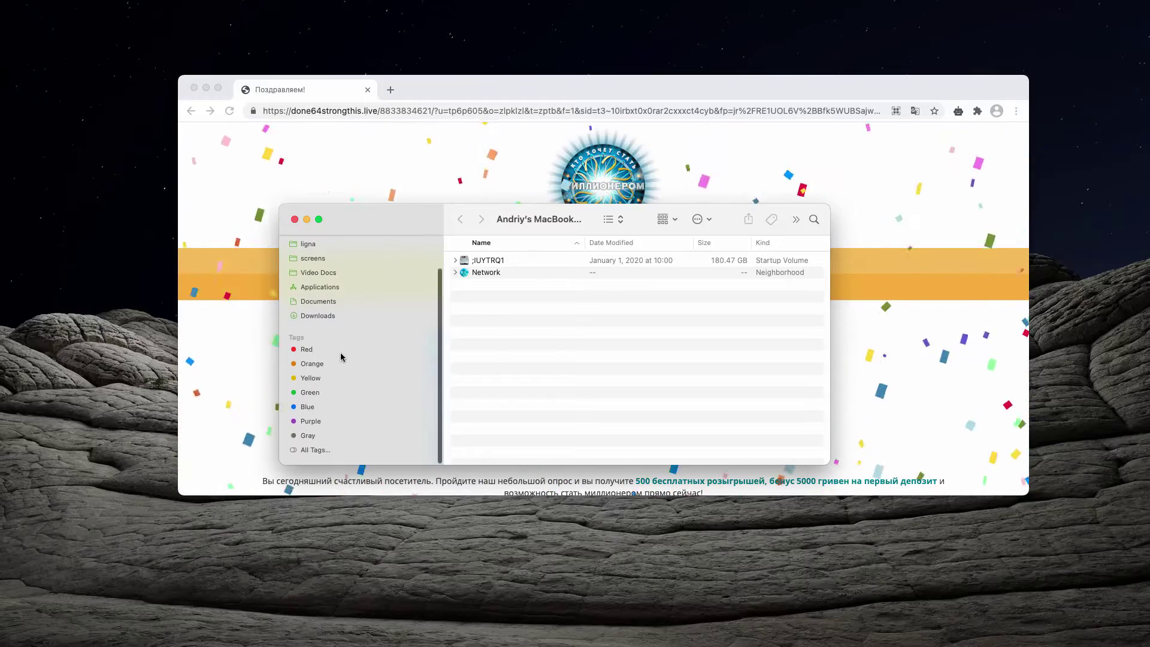
pyautogui.click(320, 288)
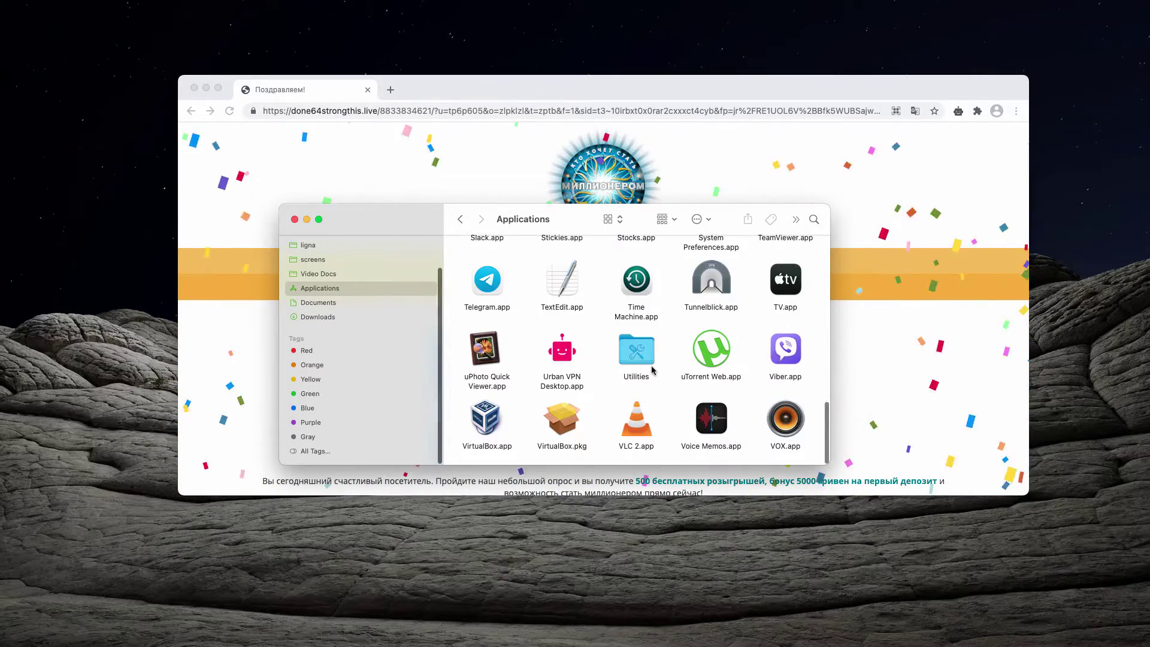
pyautogui.scroll(10, 653, 369)
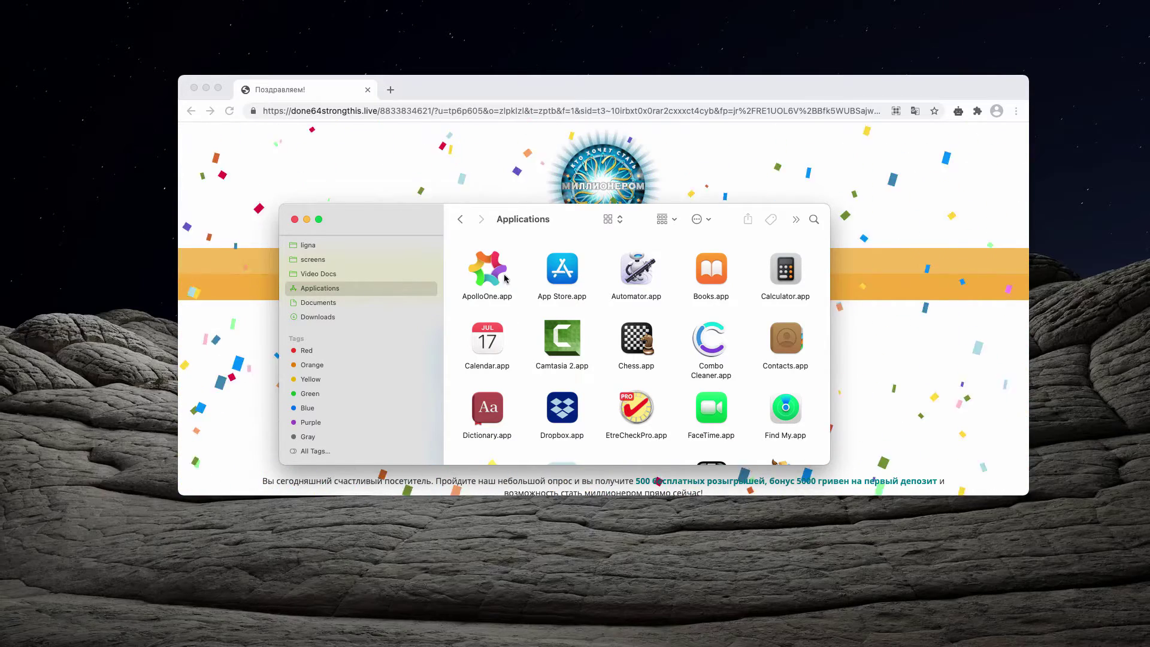
pyautogui.moveTo(525, 222); pyautogui.dragTo(525, 215)
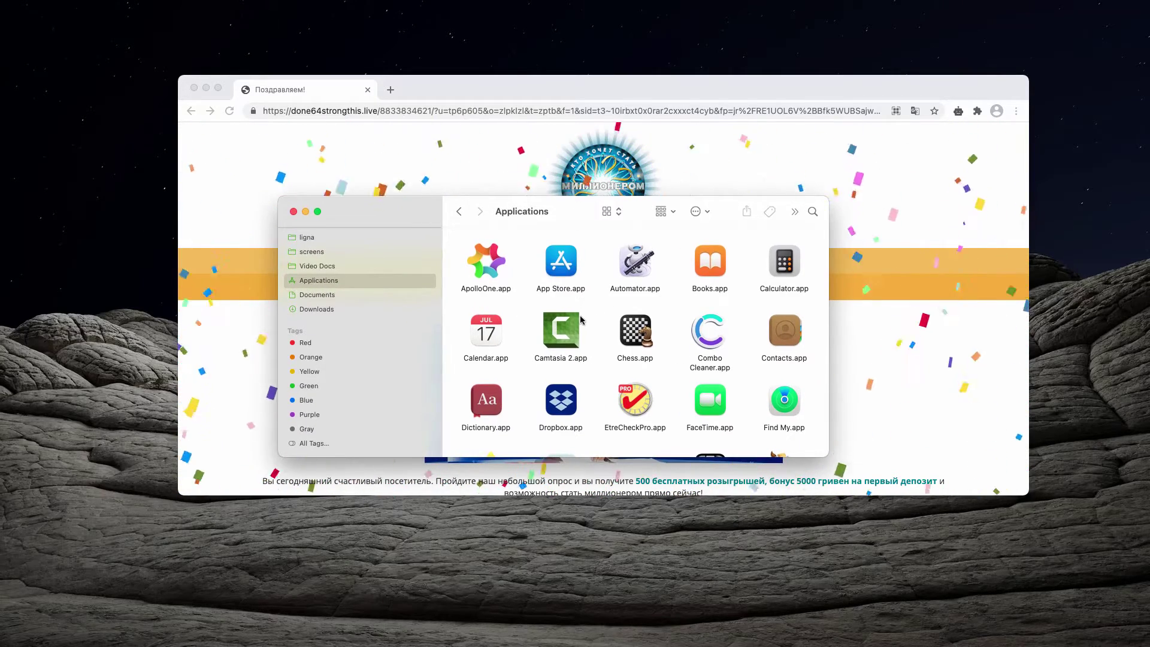
pyautogui.scroll(-5, 581, 319)
pyautogui.scroll(3, 582, 319)
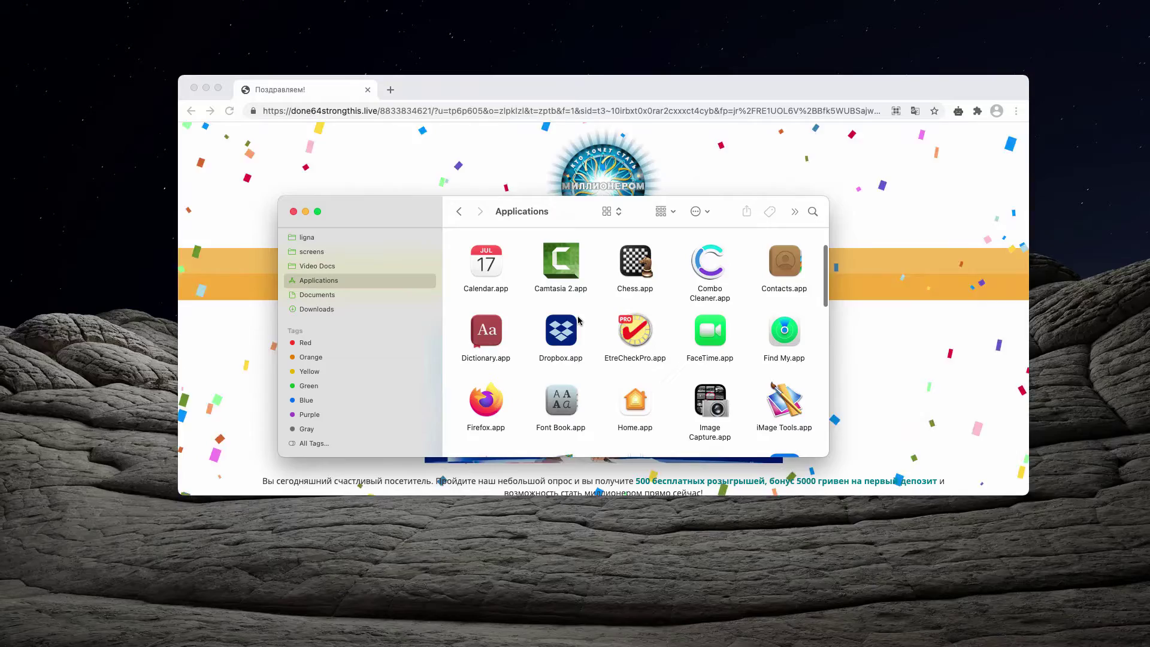
pyautogui.scroll(-5, 579, 321)
pyautogui.scroll(-5, 578, 321)
pyautogui.scroll(-5, 580, 320)
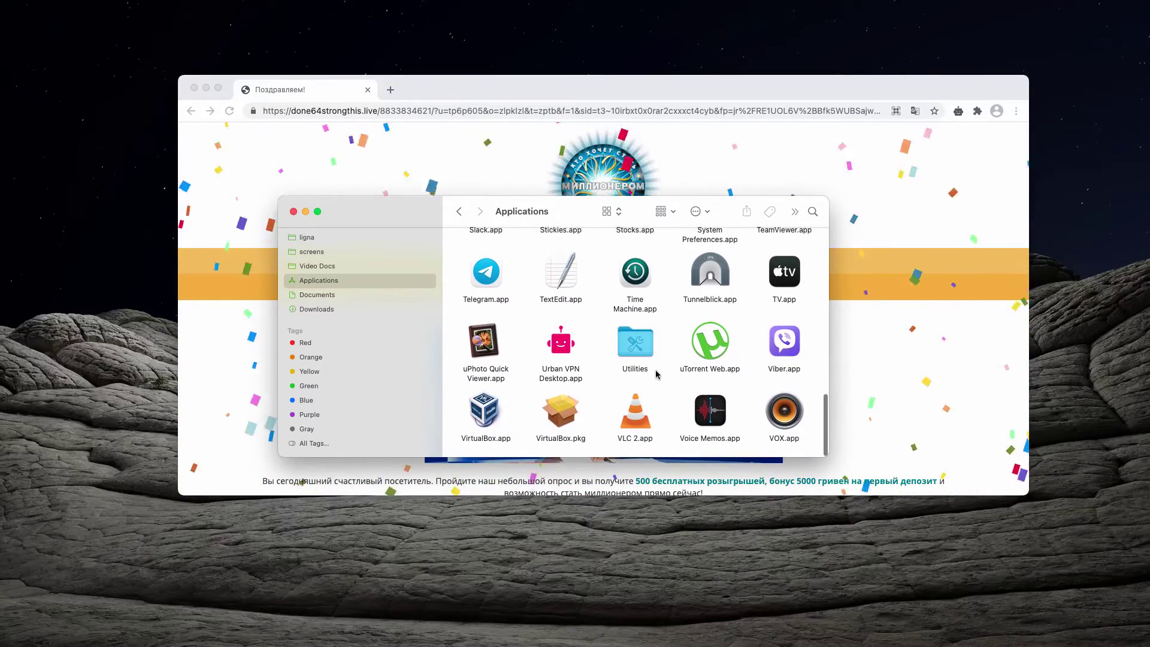
pyautogui.scroll(5, 656, 374)
pyautogui.scroll(5, 630, 360)
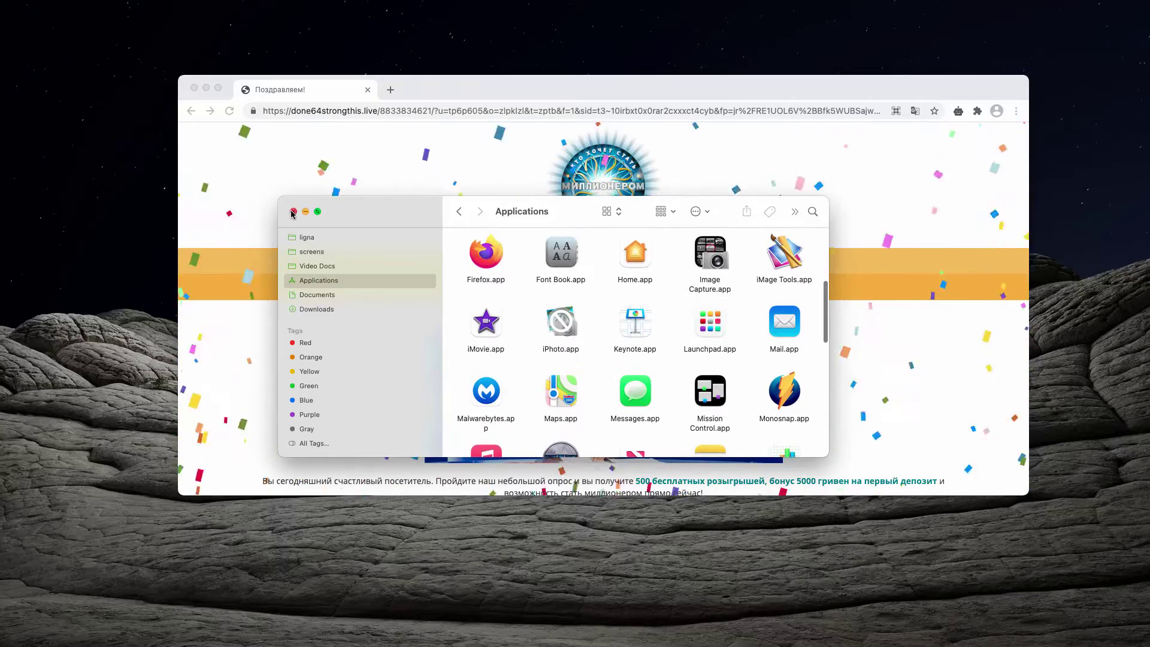
pyautogui.click(293, 213)
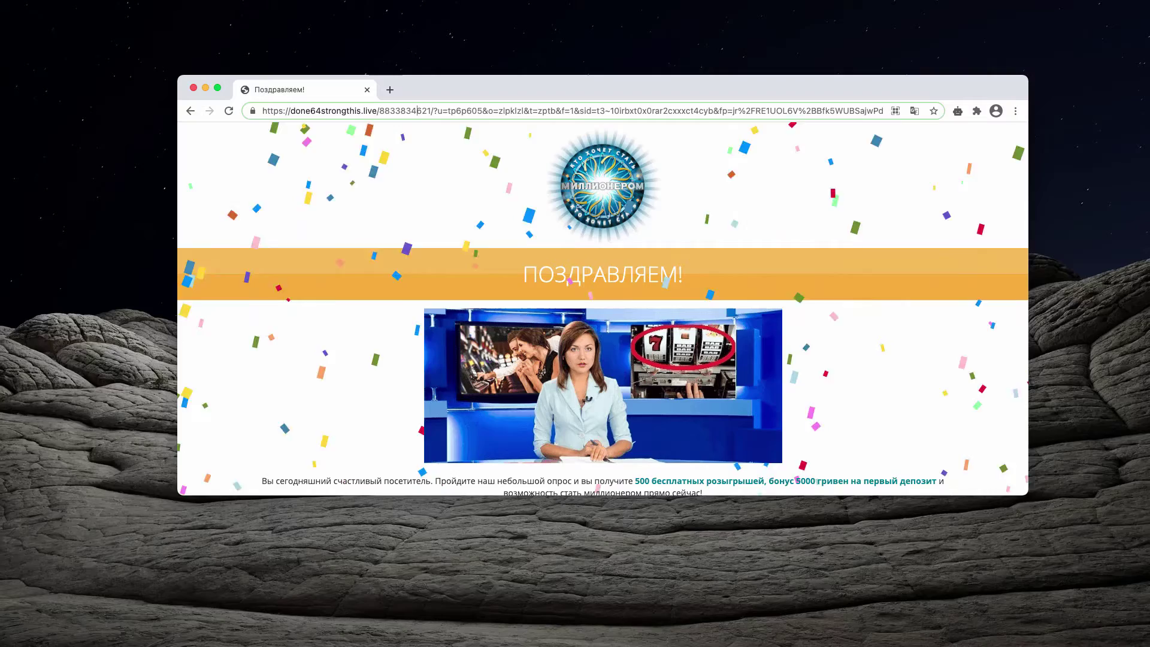
pyautogui.moveTo(674, 94); pyautogui.dragTo(668, 121)
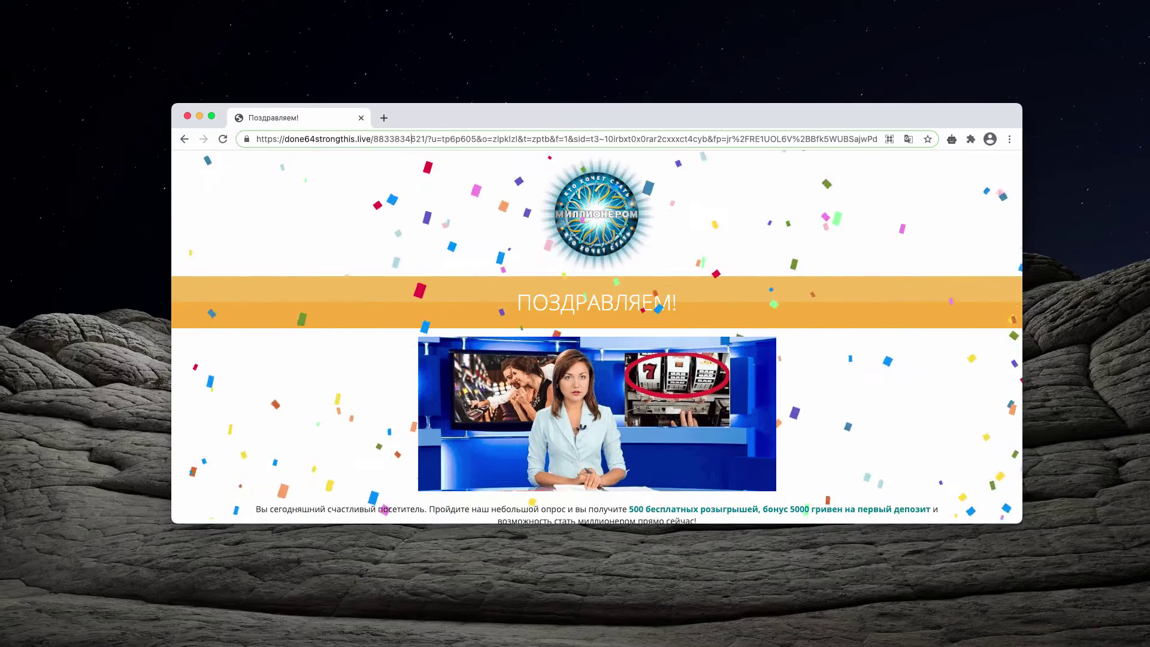
pyautogui.press('super+Tab')
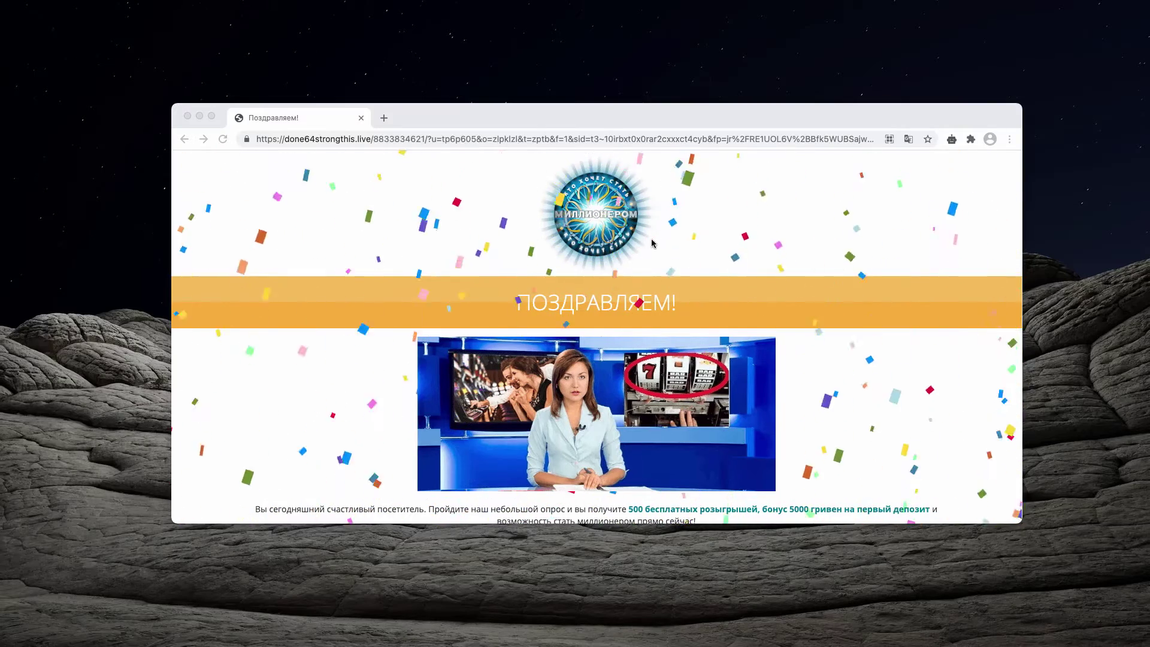
pyautogui.scroll(-3, 548, 309)
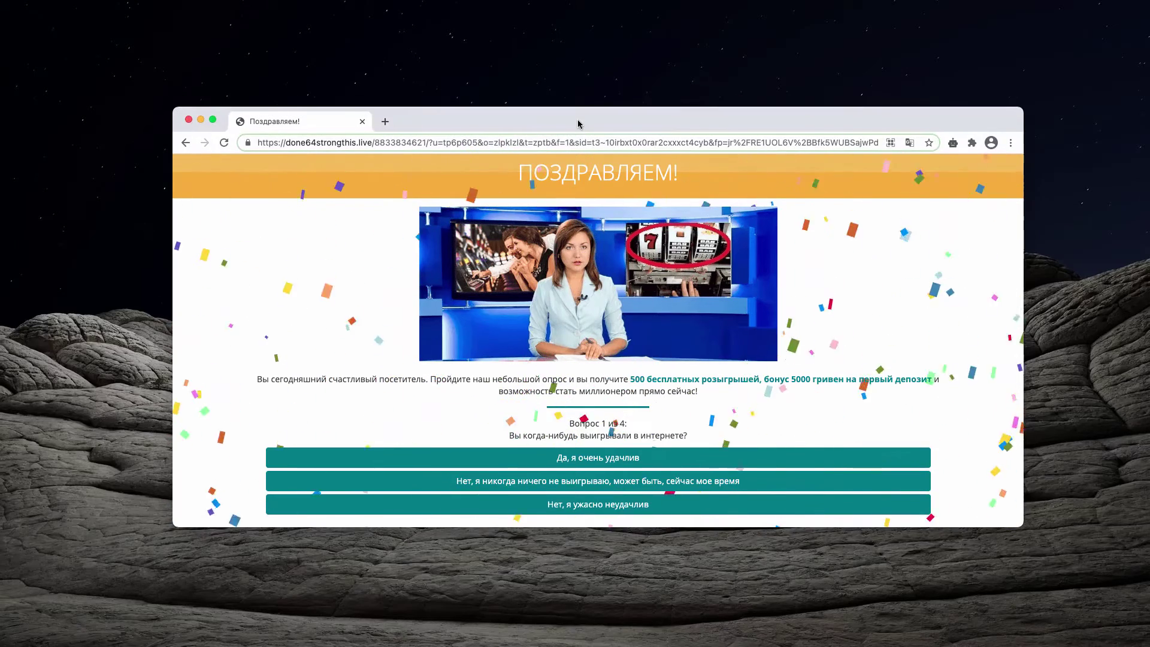
pyautogui.moveTo(578, 119); pyautogui.dragTo(572, 133)
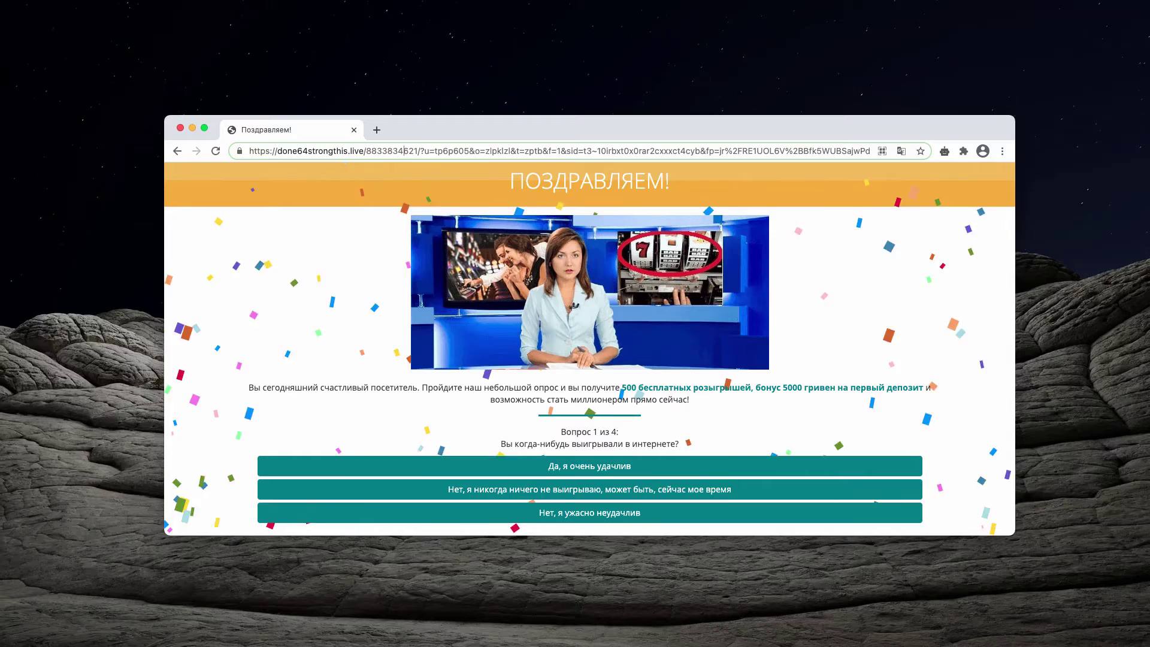
pyautogui.press('super+Tab')
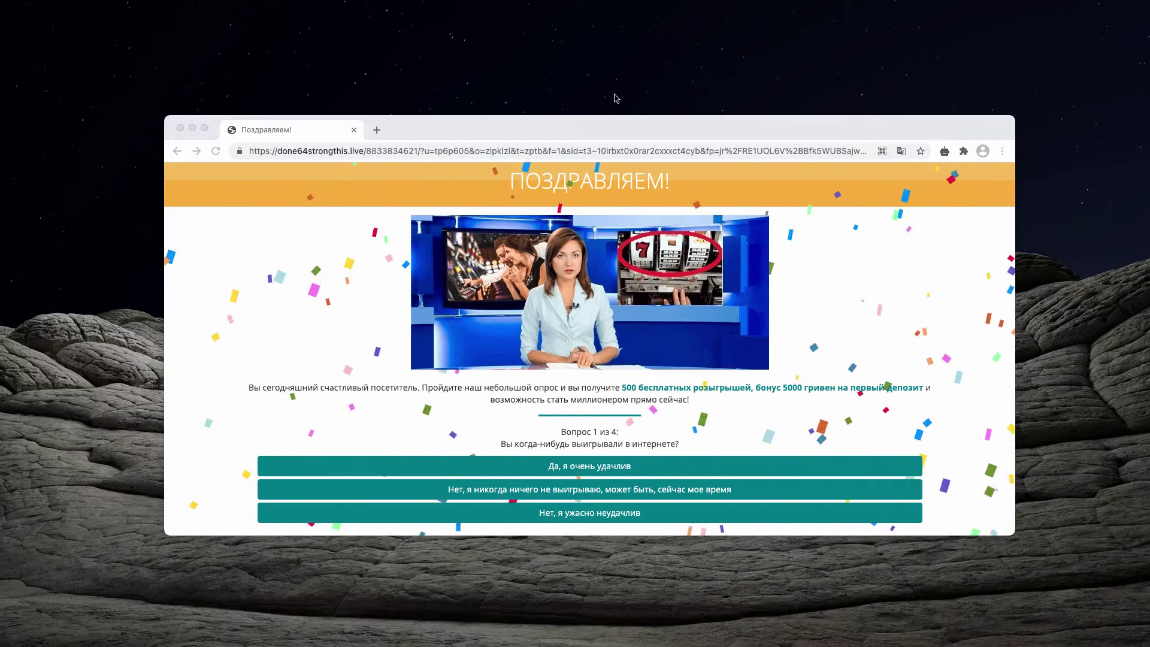
# - Open a blank tab, leave the fake survey site, and load combocleaner.com from the shortcut
pyautogui.click(377, 130)
pyautogui.click(288, 131)
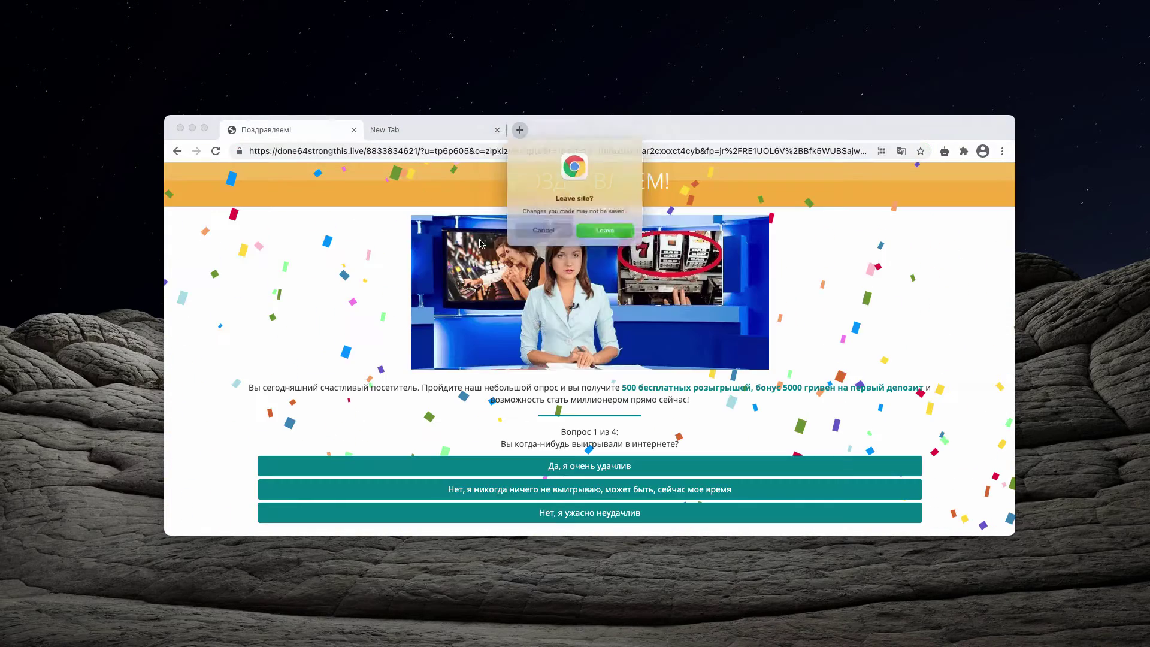
pyautogui.click(610, 236)
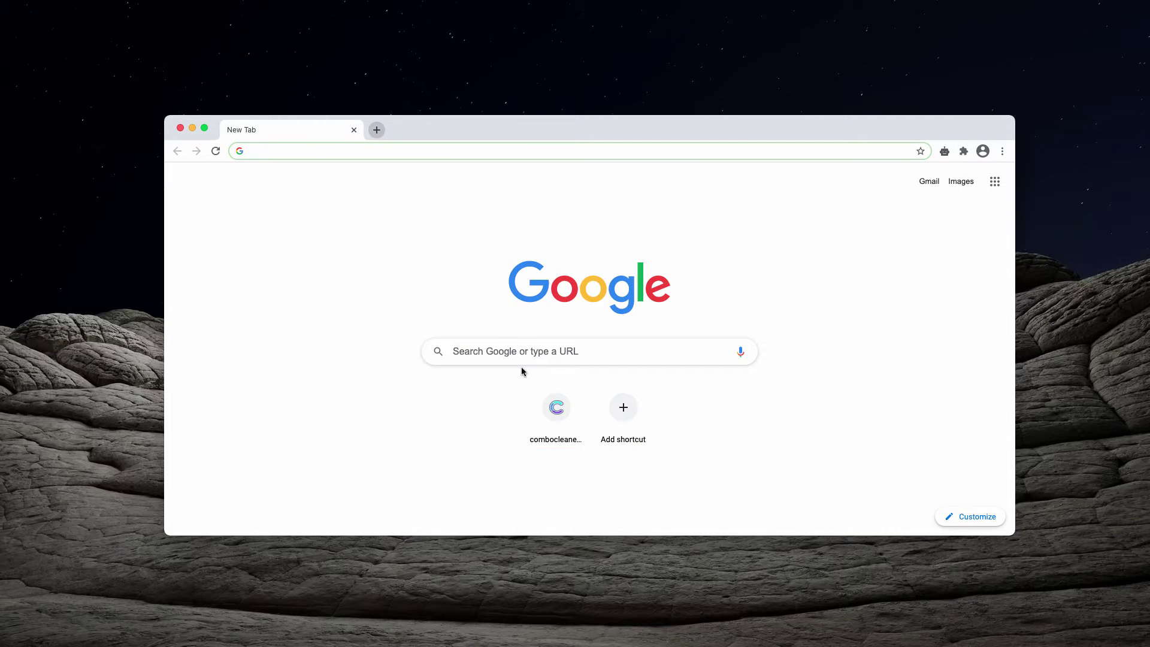
pyautogui.click(547, 421)
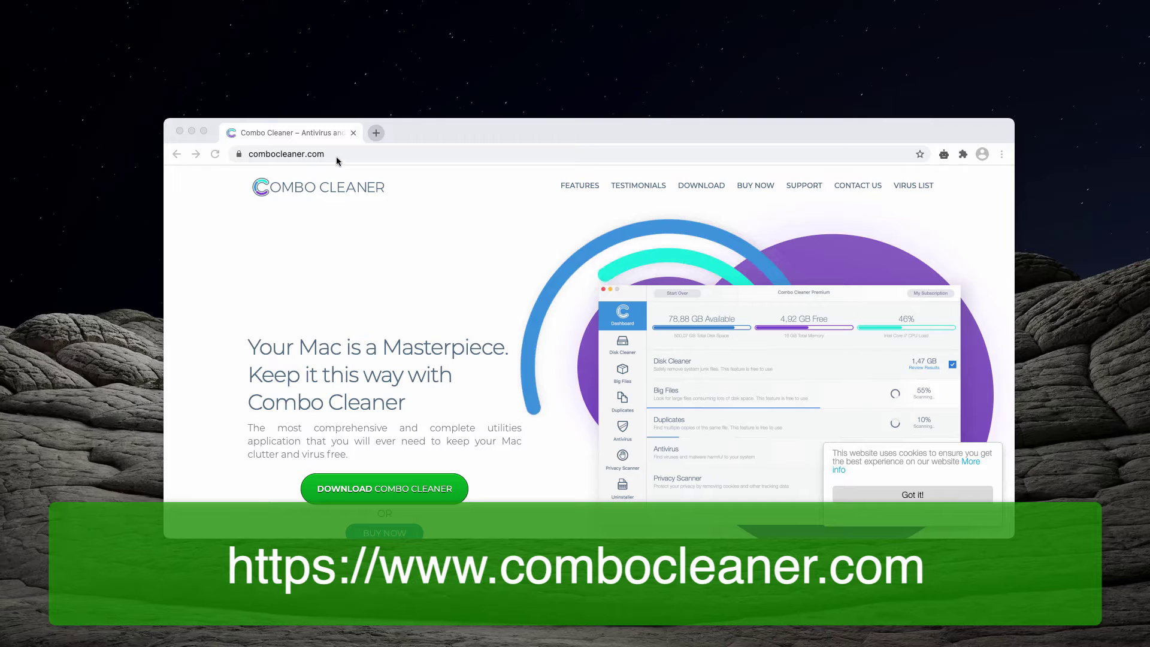
# - Select the combocleaner.com web address while Combo Cleaner's antivirus engine loads
pyautogui.click(337, 159)
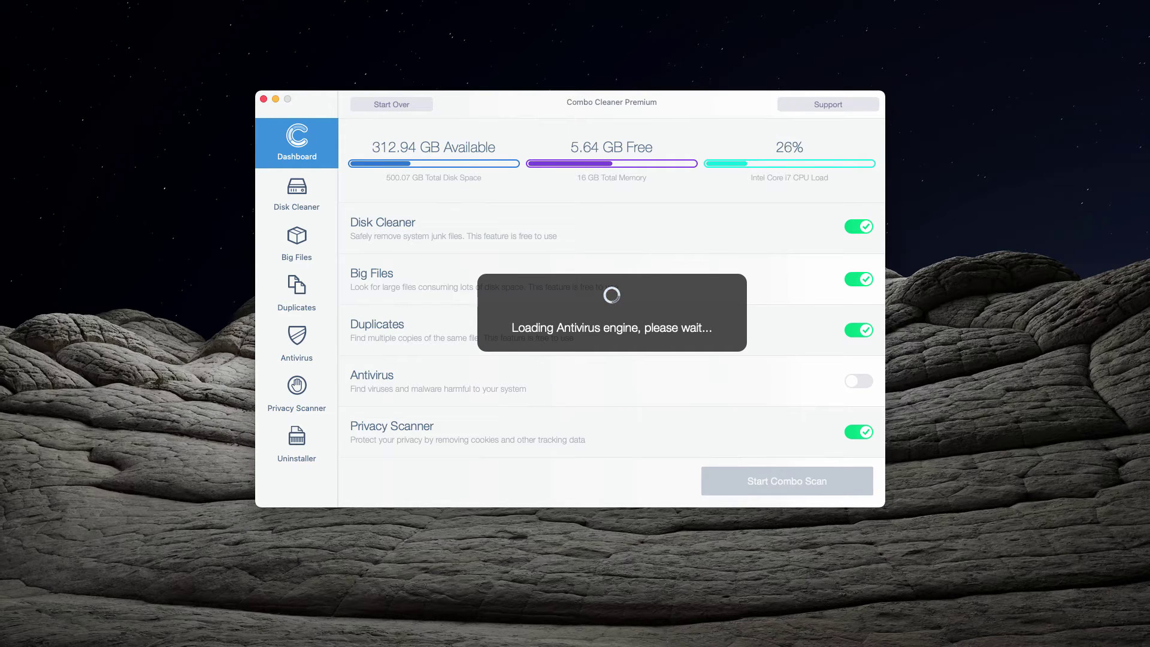
# - Run Start Combo Scan, which flags 3 antivirus threats plus junk, duplicate and privacy items
pyautogui.click(819, 487)
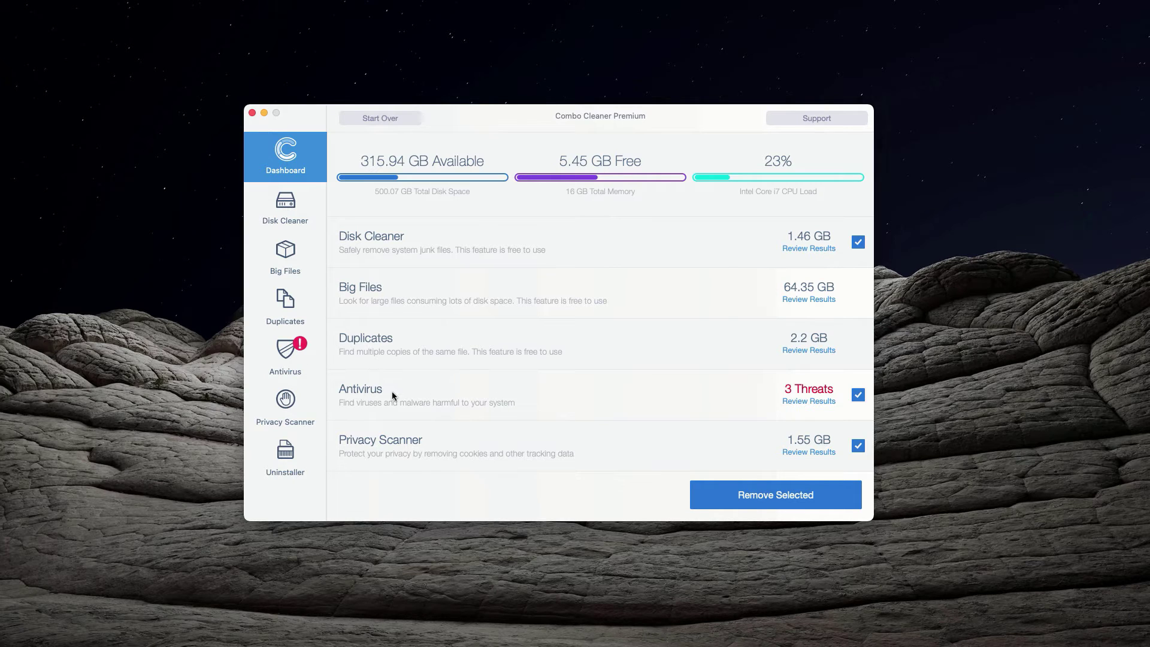
# - Review the three Bundlore adware results and move Install.dmg from Downloads to the Trash
pyautogui.click(812, 402)
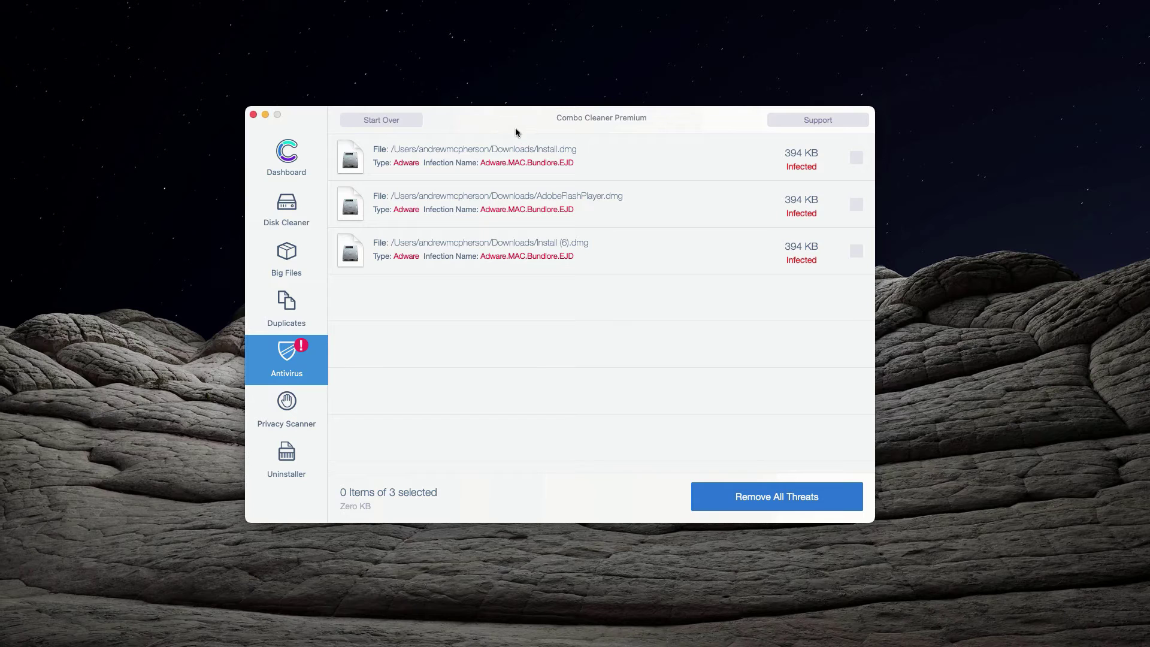
pyautogui.moveTo(742, 154)
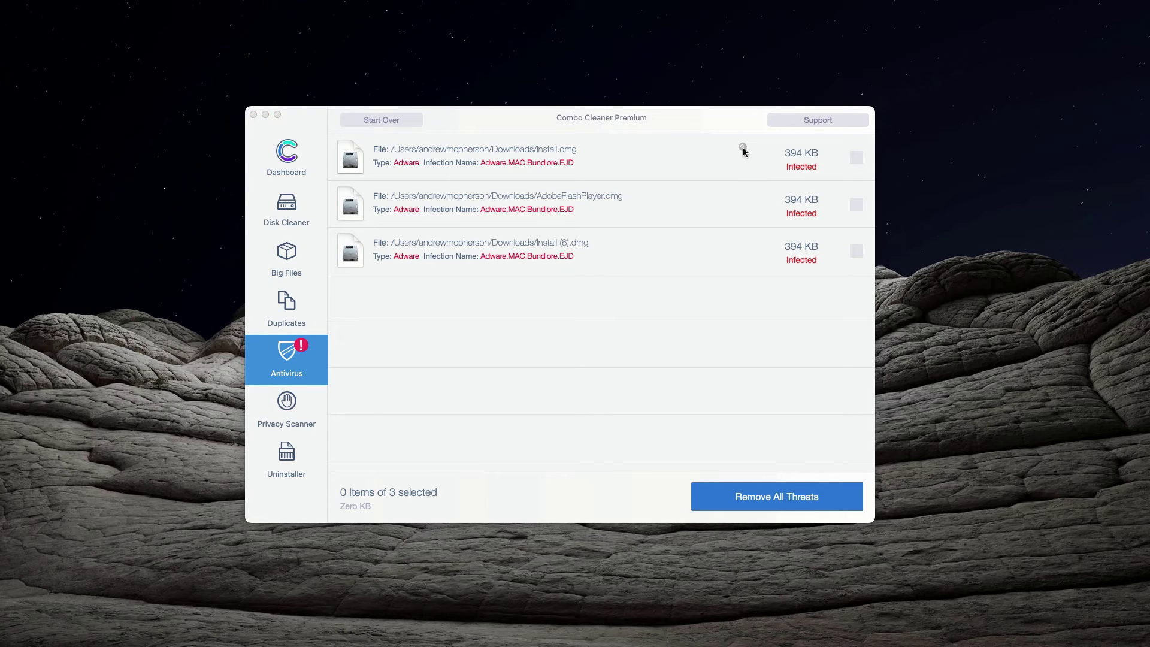
pyautogui.moveTo(140, 108); pyautogui.dragTo(447, 235)
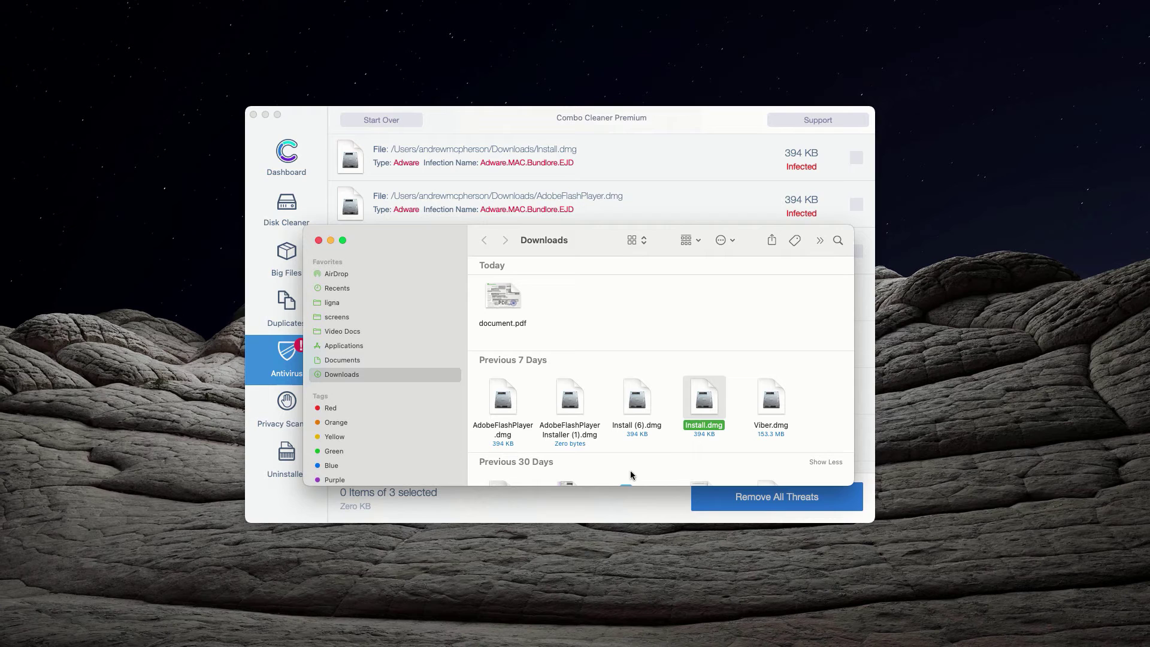
pyautogui.rightClick(700, 405)
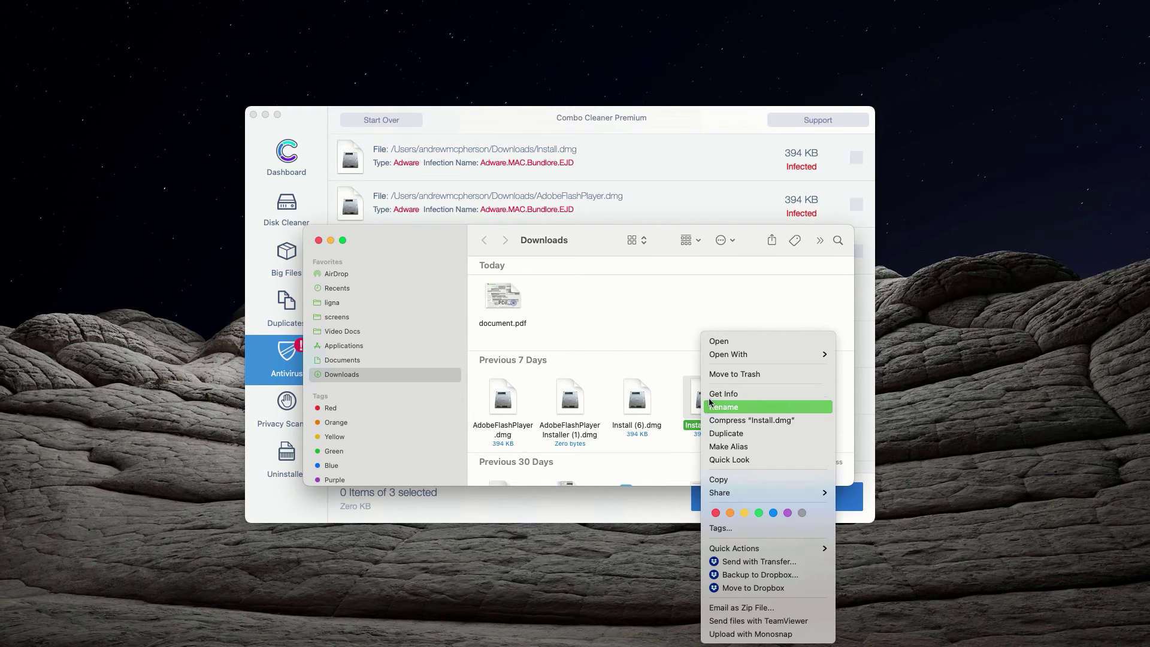
pyautogui.click(743, 375)
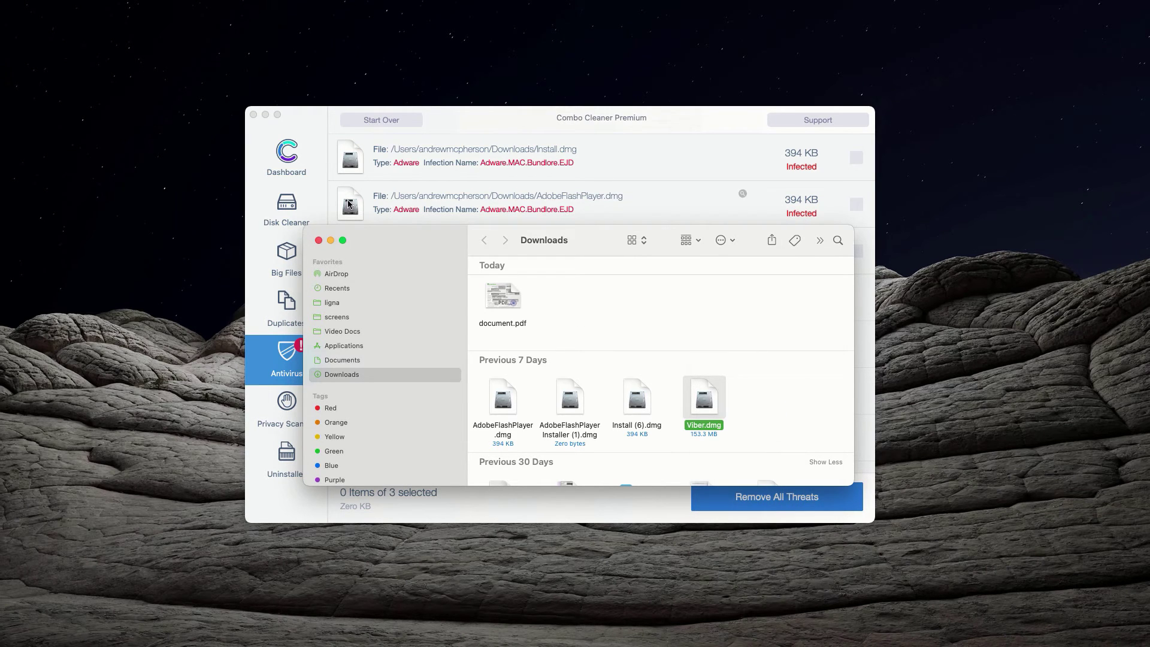
pyautogui.click(320, 241)
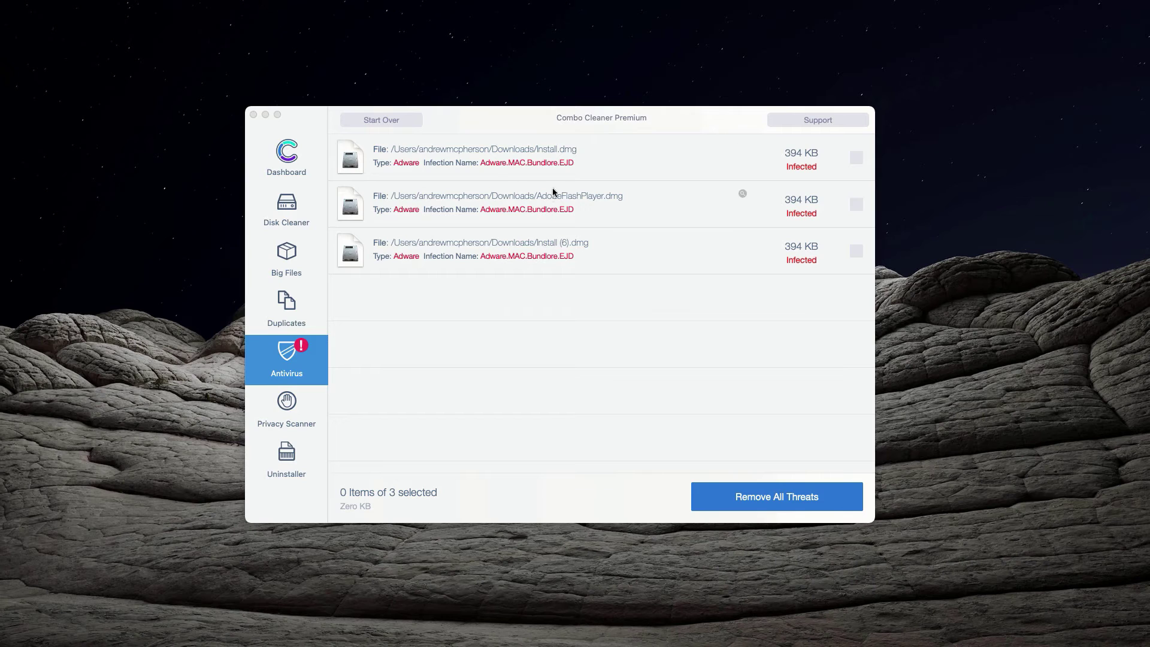
pyautogui.click(601, 127)
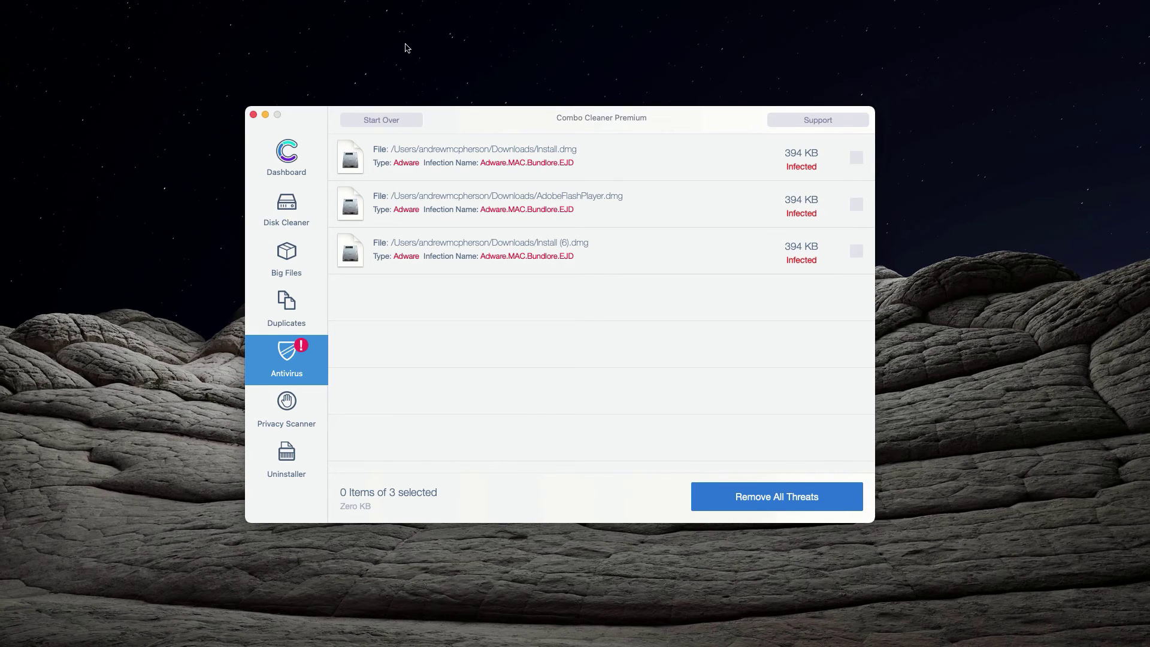
pyautogui.click(825, 119)
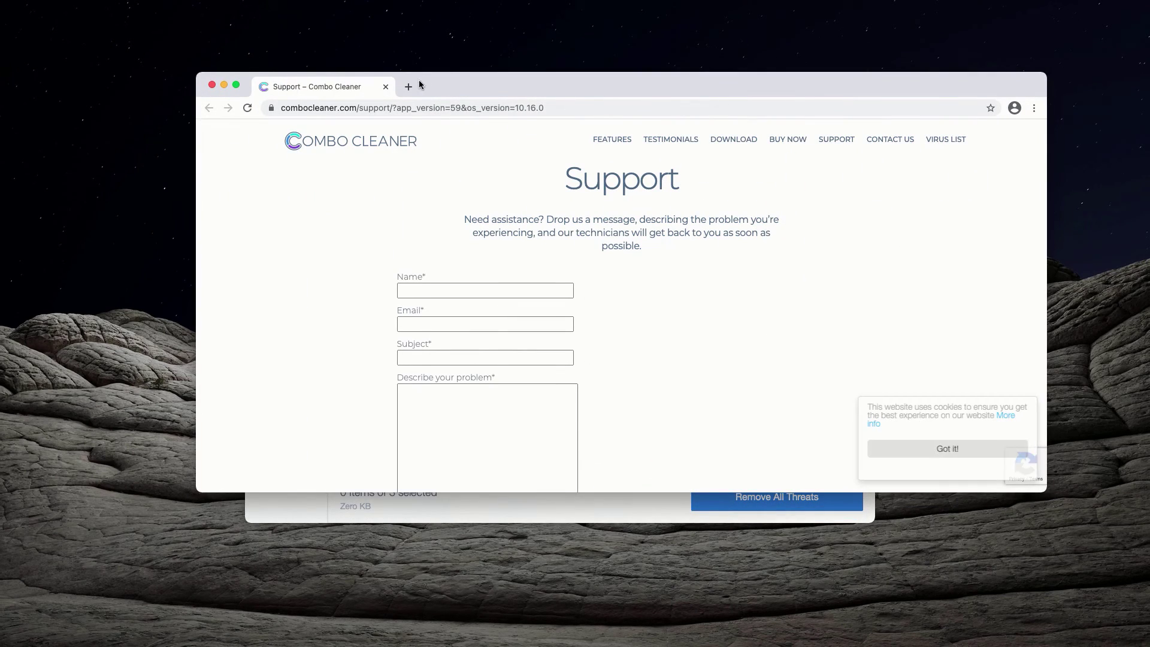
pyautogui.moveTo(452, 98); pyautogui.dragTo(451, 109)
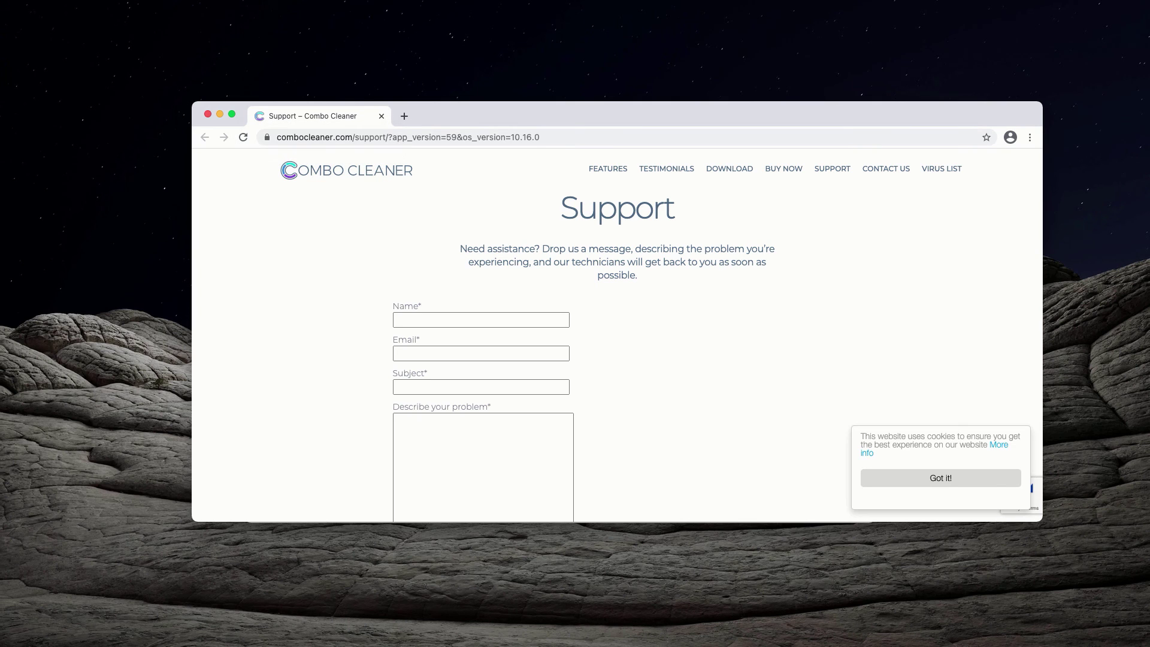
pyautogui.click(380, 116)
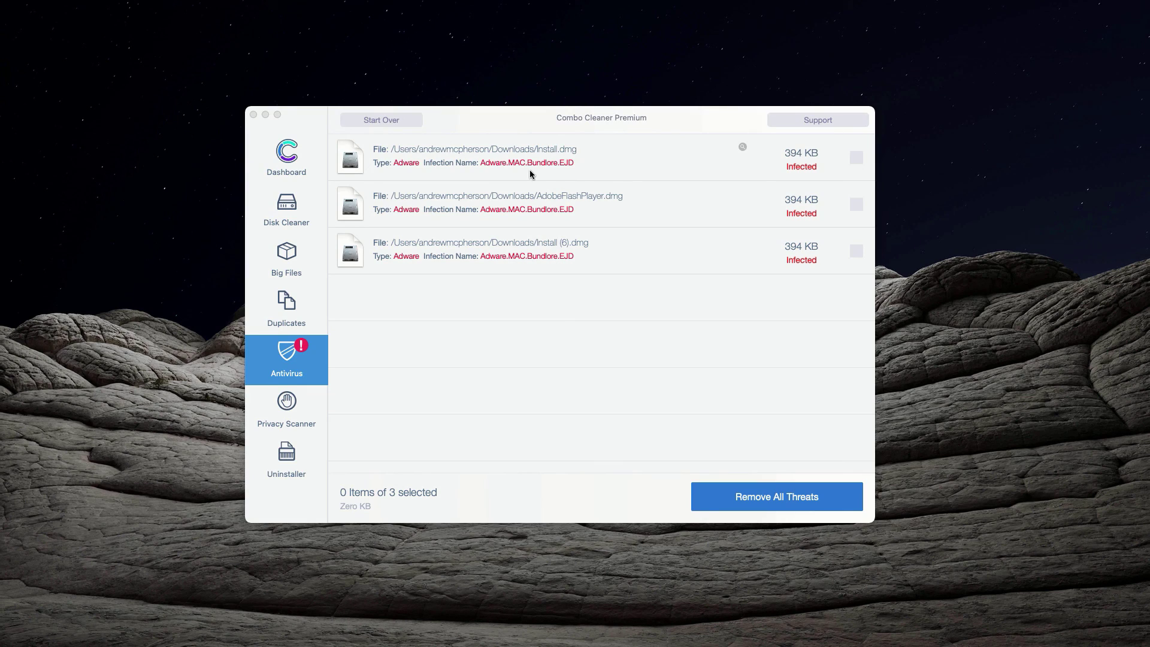